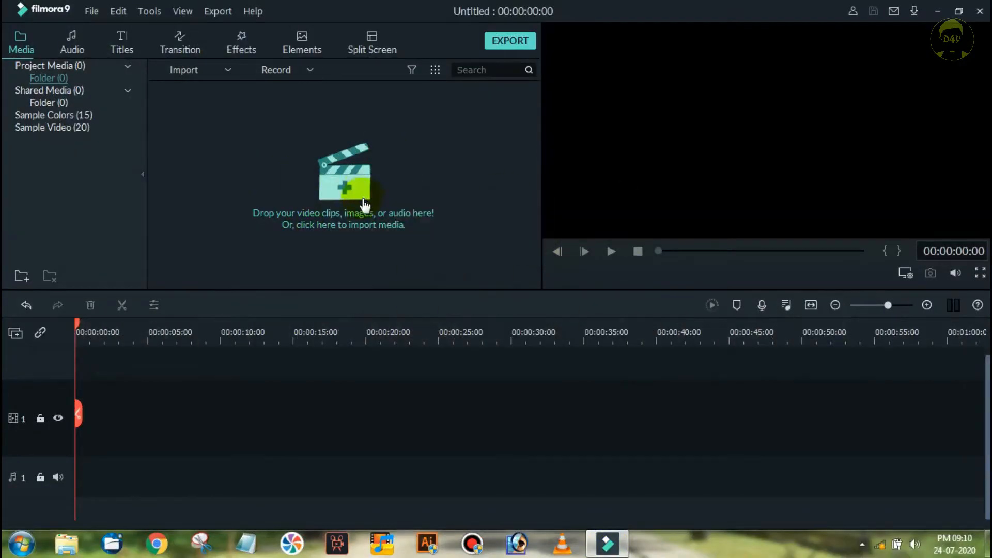
# Import the gray-concrete-road palm trees, light-sea-dawn-landscape and sebastien-marchand road images into the project media folder
pyautogui.click(342, 168)
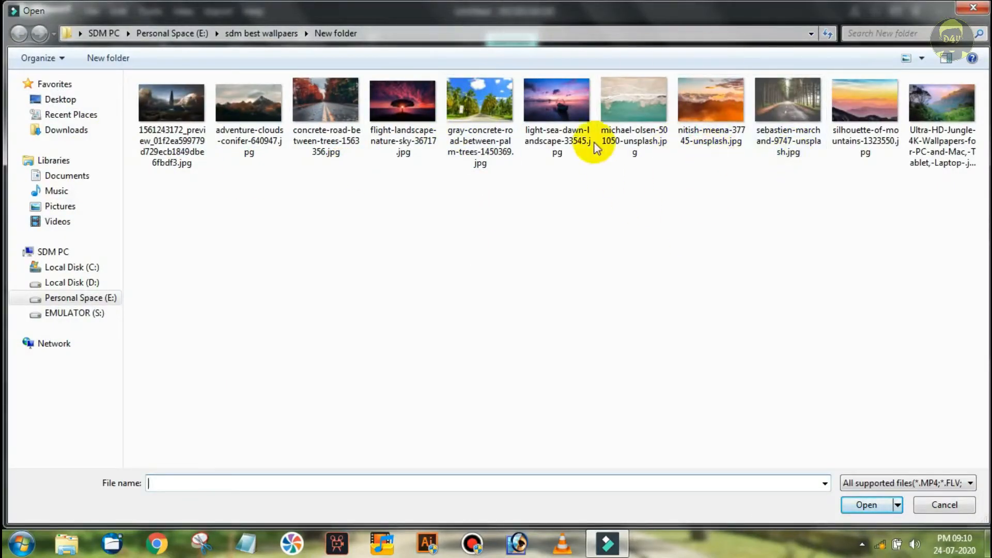
pyautogui.click(478, 119)
pyautogui.keyDown('ctrl'); pyautogui.click(556, 129); pyautogui.keyUp('ctrl')
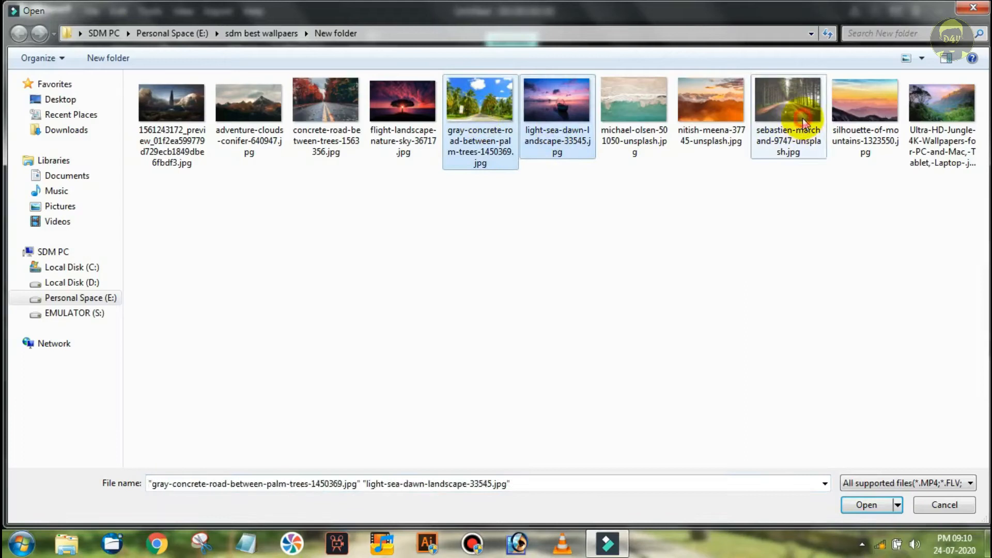
pyautogui.keyDown('ctrl'); pyautogui.click(788, 103); pyautogui.keyUp('ctrl')
pyautogui.click(870, 506)
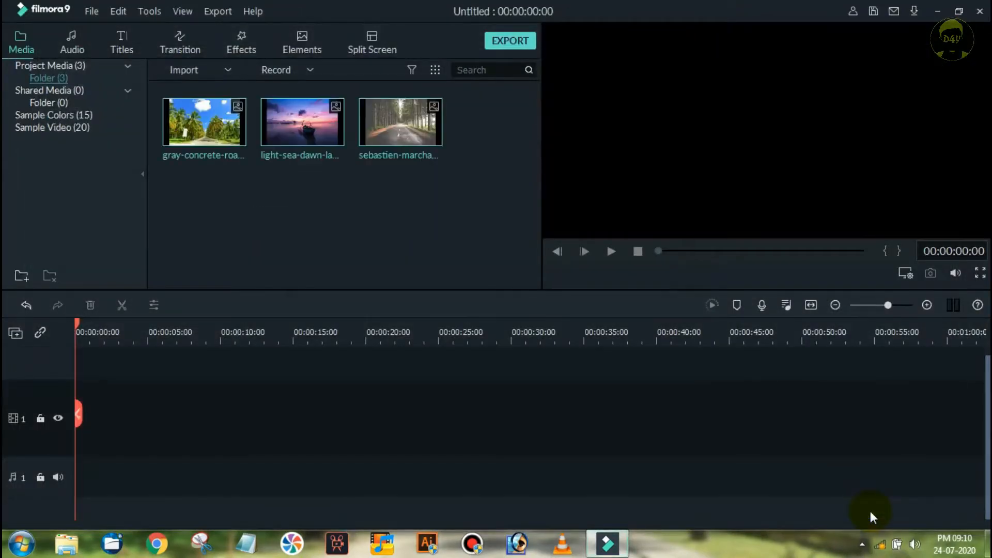
# Place the sebastien-marchand, light-sea-dawn and gray-concrete-road images one after another on video track 1
pyautogui.moveTo(401, 122); pyautogui.dragTo(83, 413)
pyautogui.click(194, 391)
pyautogui.press('space')
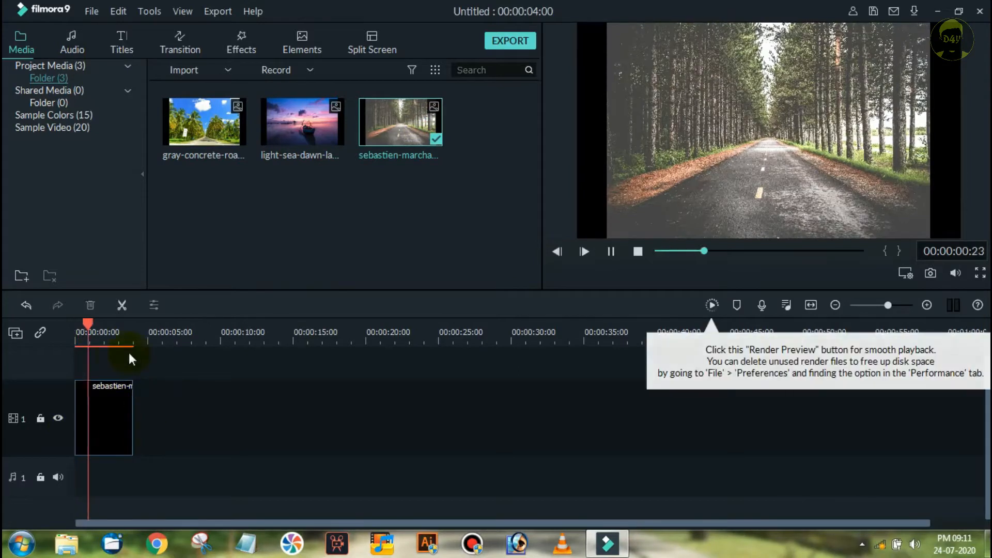
pyautogui.press('space')
pyautogui.moveTo(302, 124); pyautogui.dragTo(134, 414)
pyautogui.moveTo(249, 424); pyautogui.dragTo(253, 421)
# Lengthen the three clips so they end at about 22, 42 and 59 seconds, keeping them back to back
pyautogui.moveTo(133, 421); pyautogui.dragTo(391, 439)
pyautogui.moveTo(505, 428); pyautogui.dragTo(687, 434)
pyautogui.moveTo(816, 432); pyautogui.dragTo(934, 426)
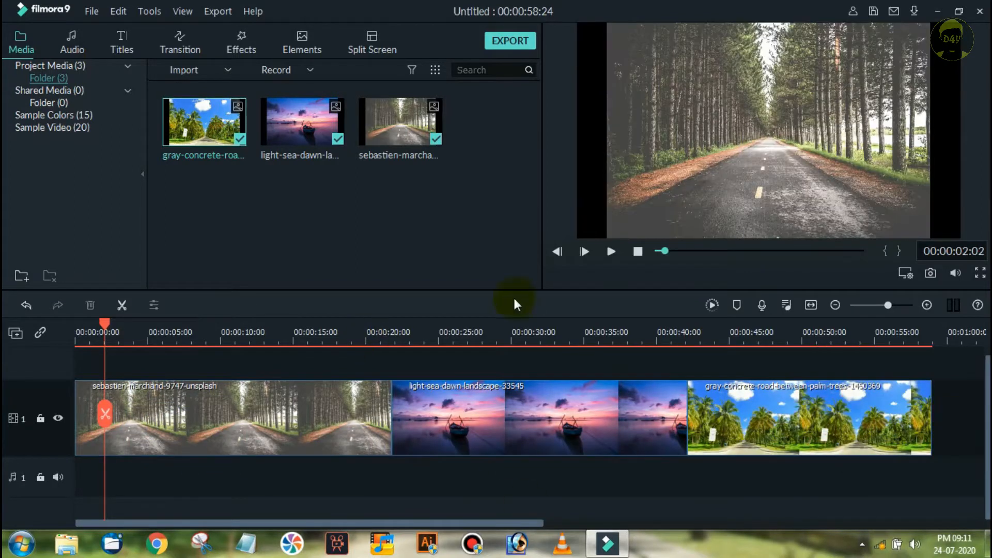
# Apply Pan & Zoom to the forest road clip with an end frame of about 699 x 466 centred on the road's far end
pyautogui.click(405, 472)
pyautogui.click(288, 410)
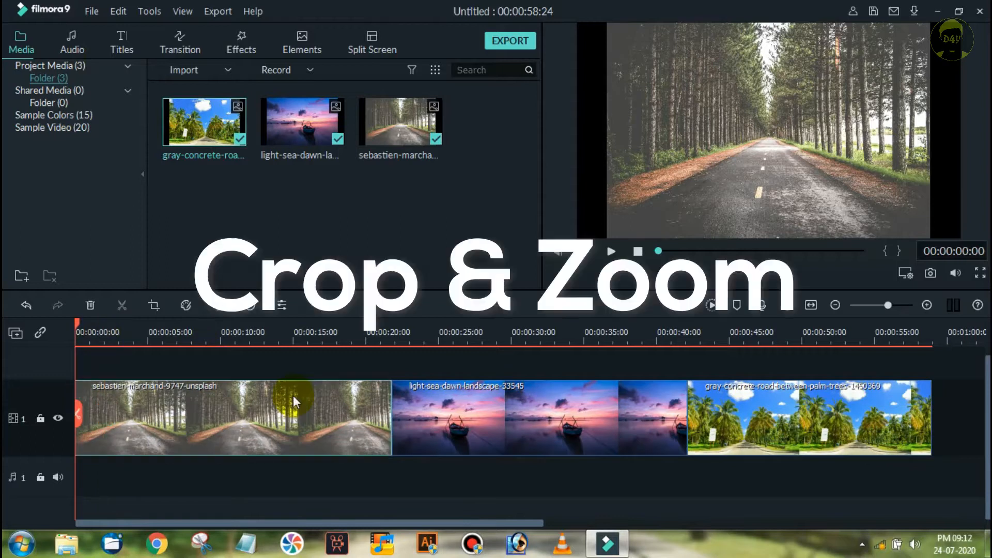
pyautogui.rightClick(293, 397)
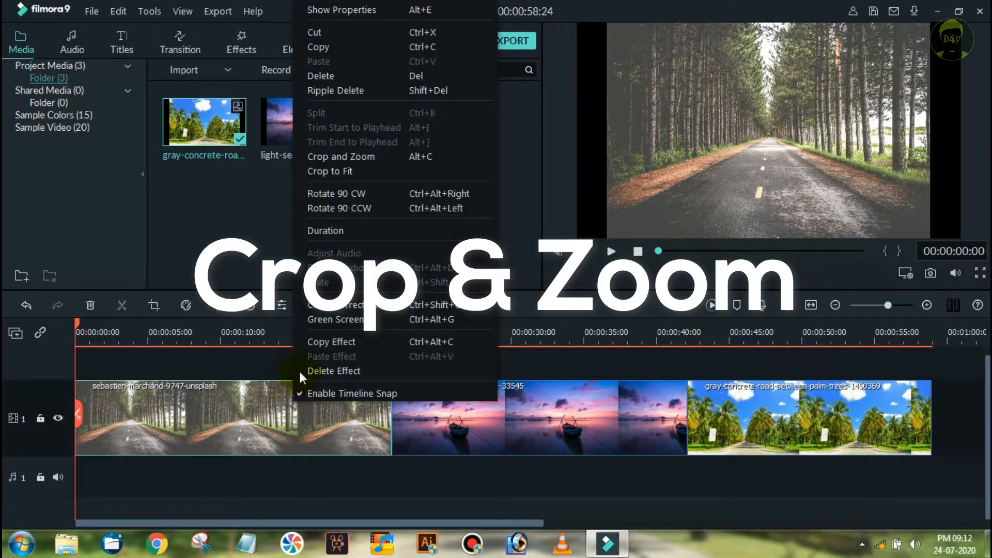
pyautogui.click(370, 157)
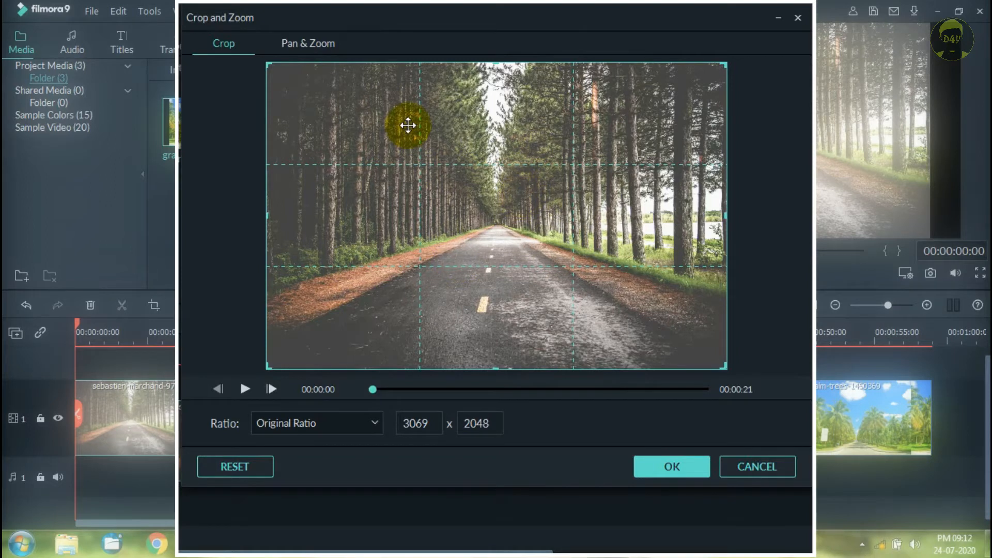
pyautogui.click(324, 43)
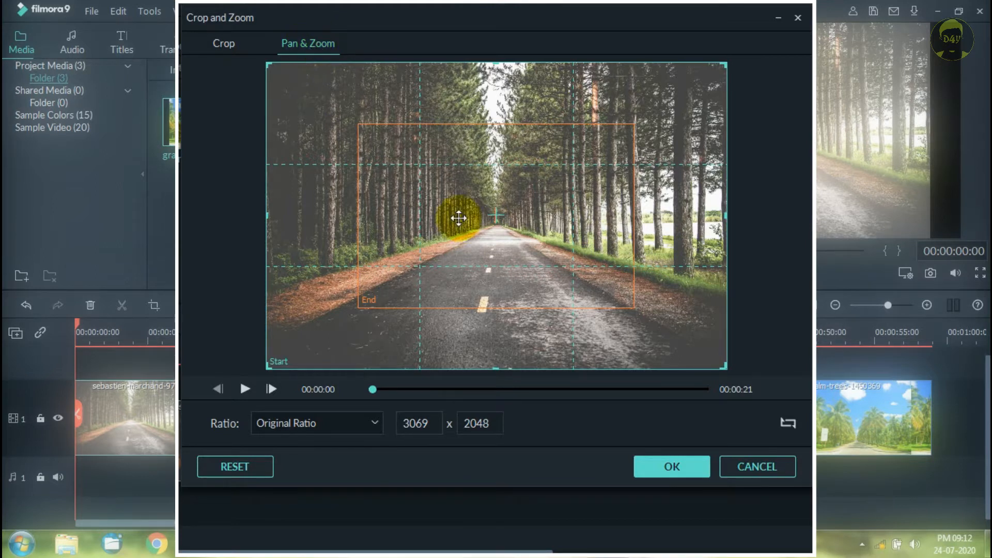
pyautogui.click(501, 227)
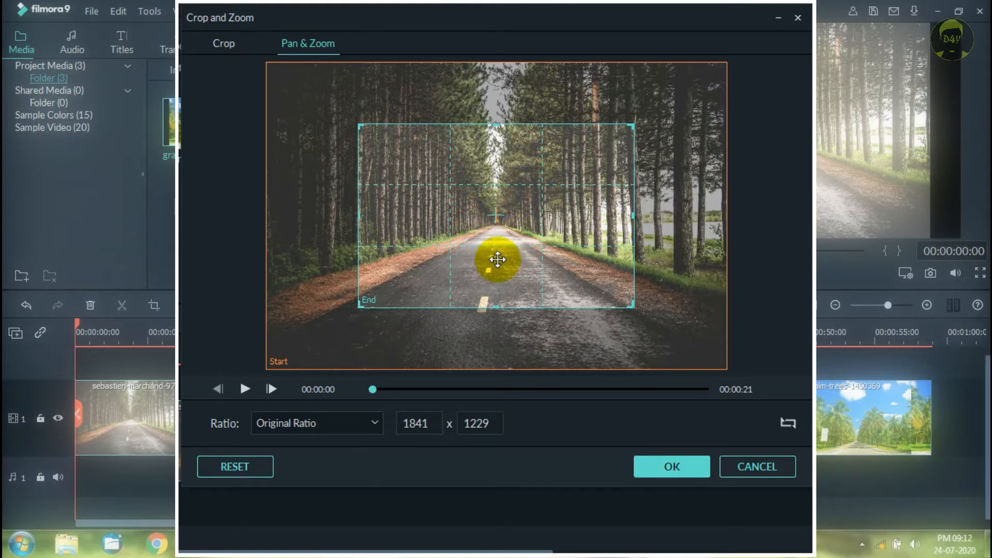
pyautogui.moveTo(632, 306); pyautogui.dragTo(460, 208)
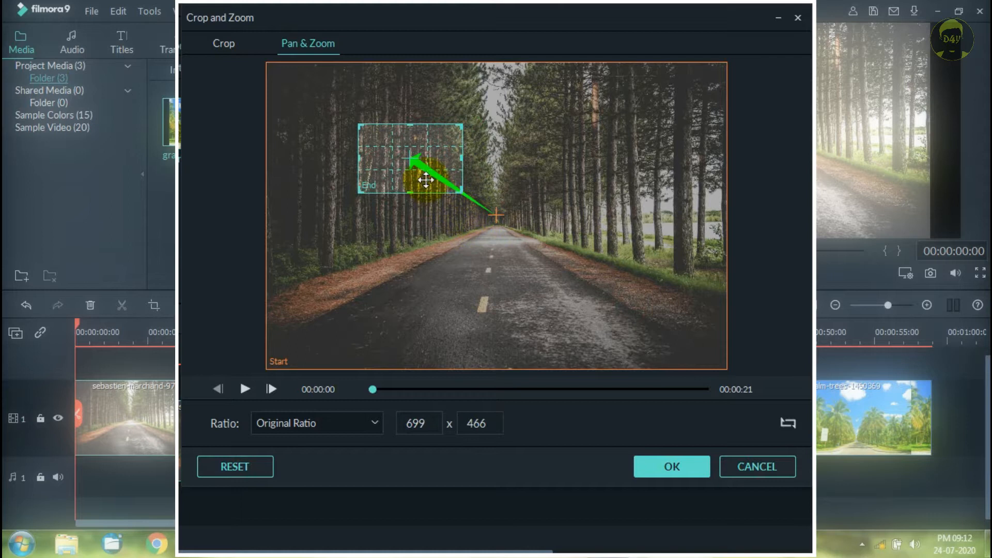
pyautogui.moveTo(418, 165); pyautogui.dragTo(505, 223)
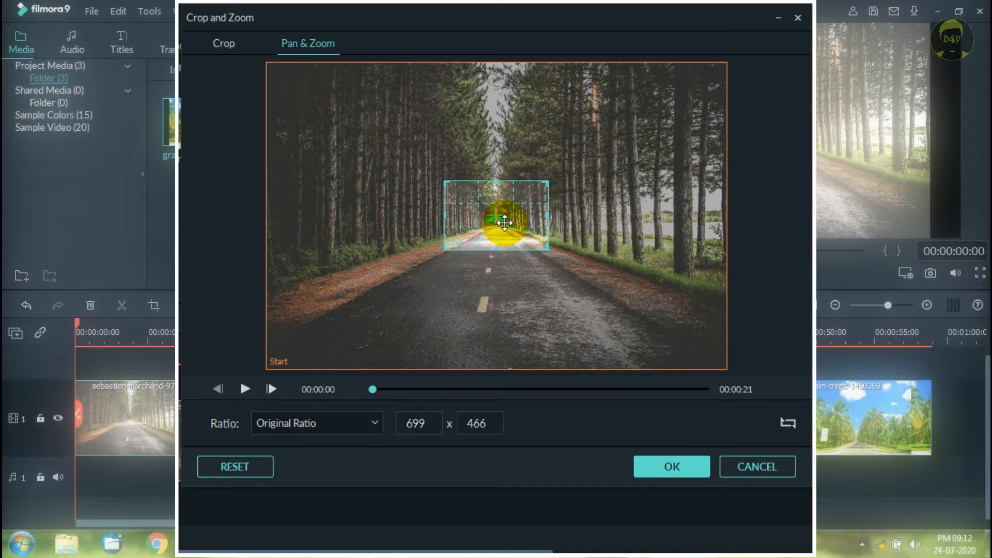
pyautogui.moveTo(504, 224); pyautogui.dragTo(504, 225)
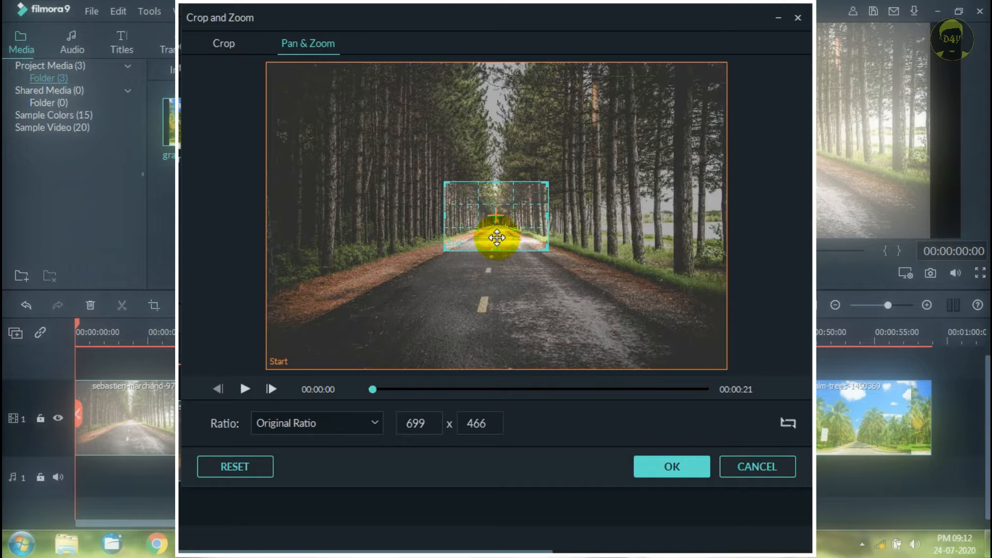
pyautogui.click(645, 468)
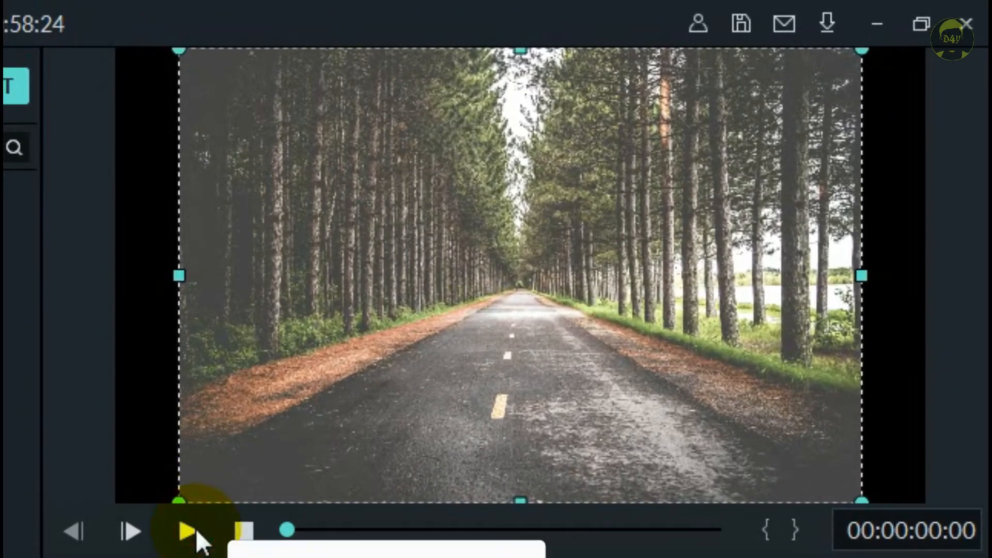
# Preview the zoom on the forest road clip and split the clip at 00:00:01:10
pyautogui.click(187, 530)
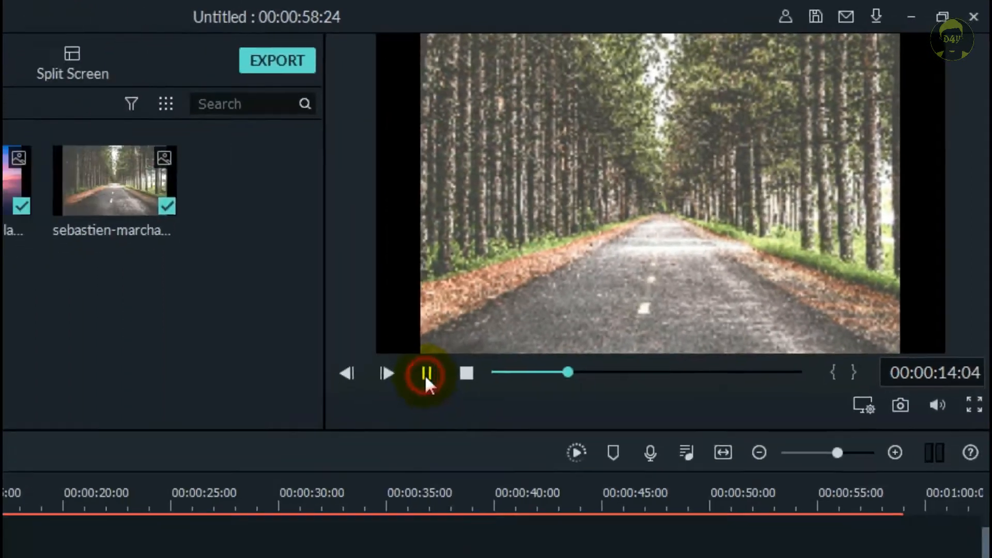
pyautogui.click(187, 530)
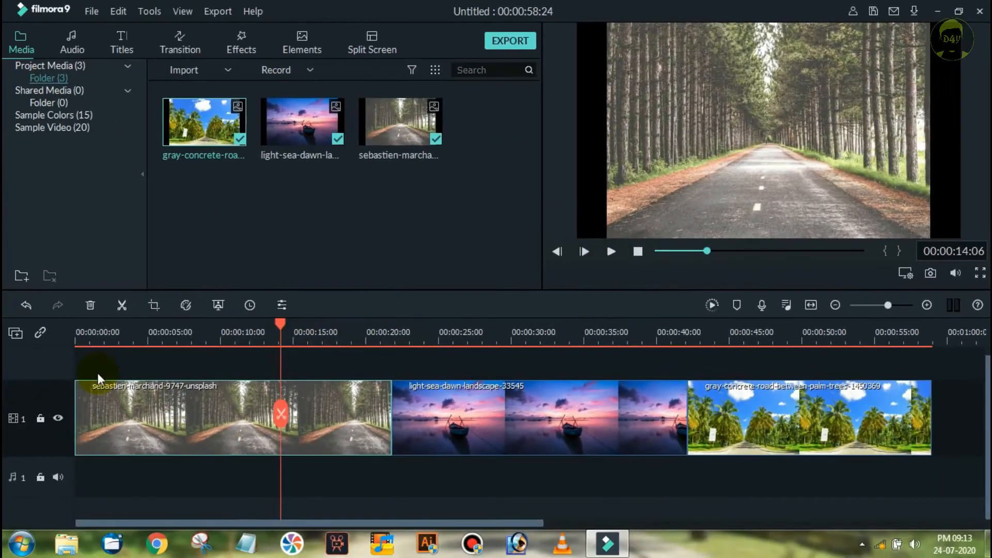
pyautogui.click(95, 337)
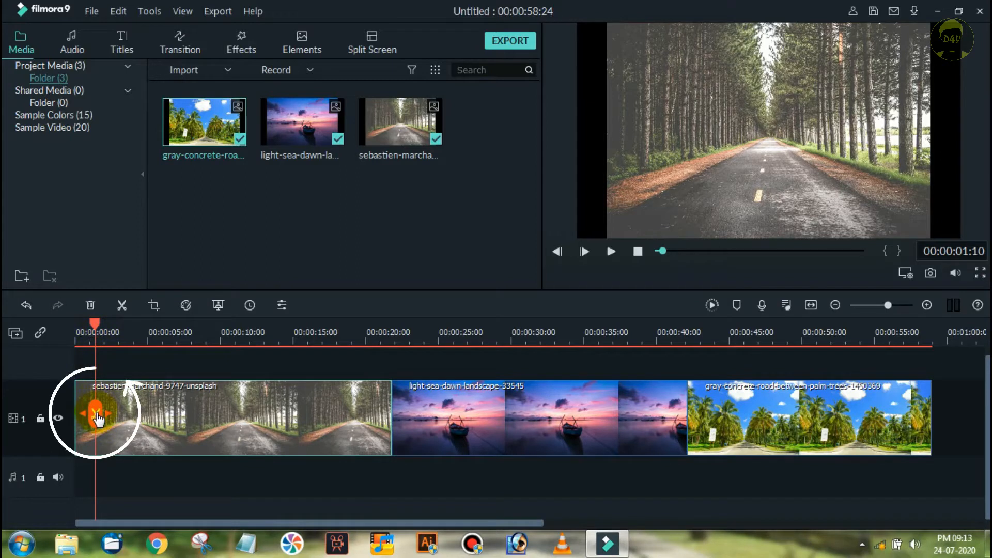
pyautogui.click(96, 415)
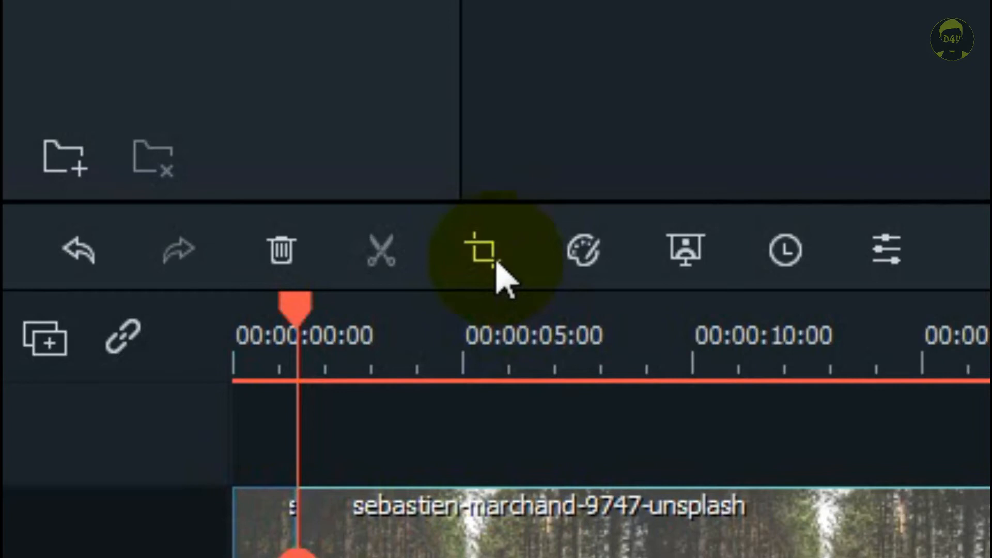
# Swap the Pan & Zoom frames of the second forest road section and apply a 700 x 467 crop around the road's far end
pyautogui.click(498, 266)
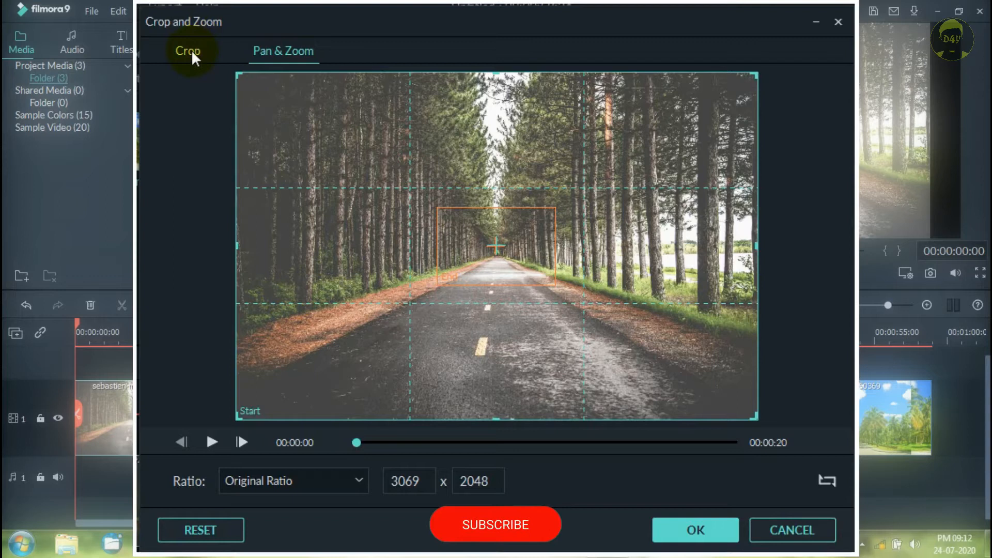
pyautogui.click(827, 481)
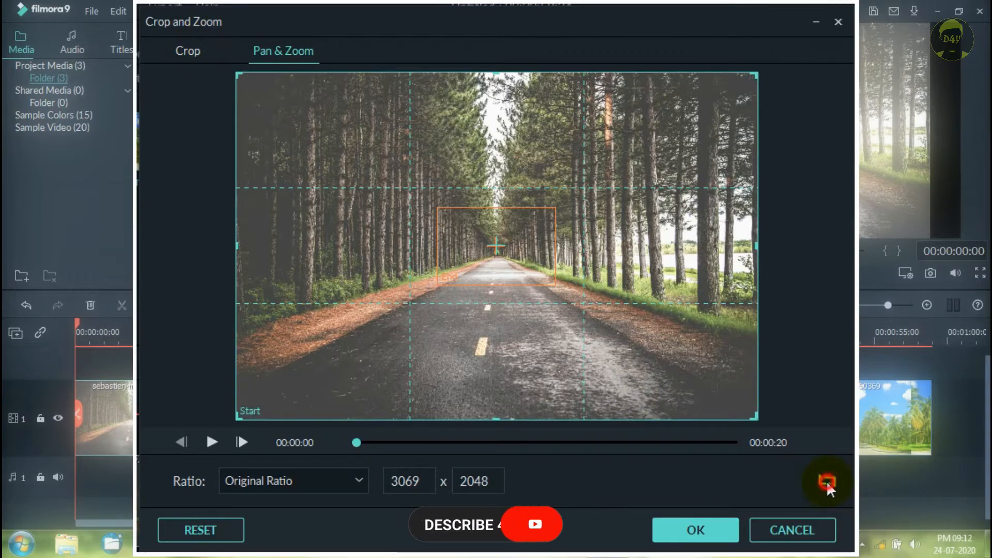
pyautogui.click(187, 47)
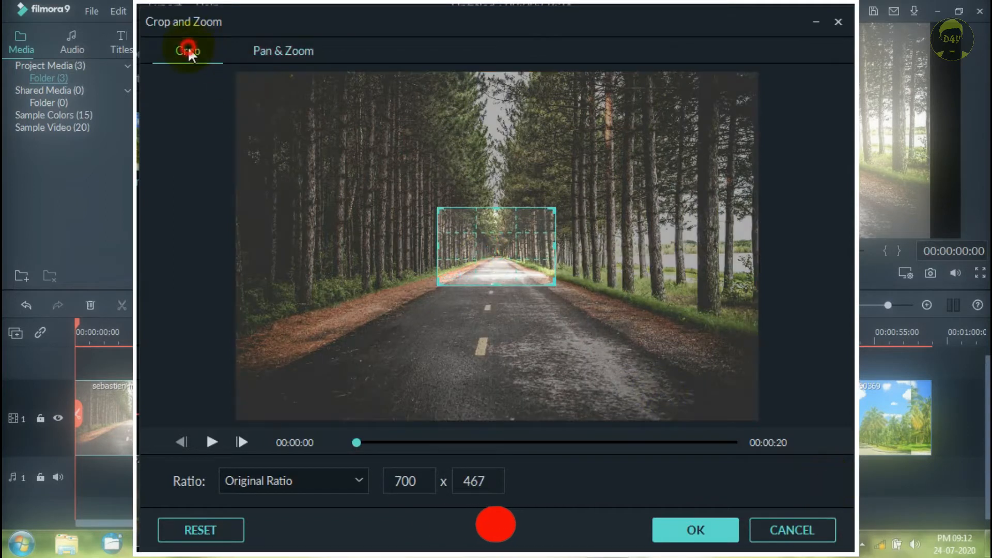
pyautogui.click(728, 530)
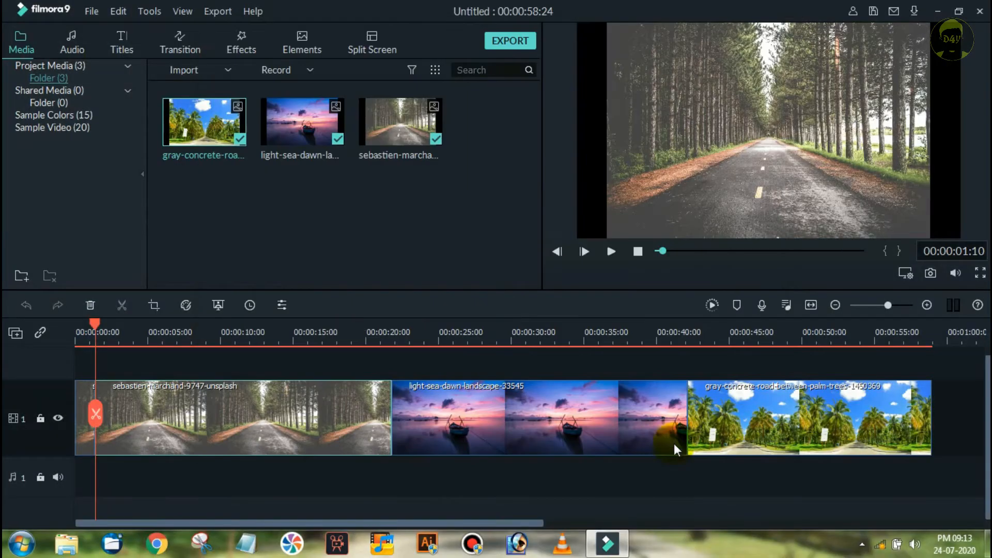
# Play the sequence from the start and split the second forest road section at 00:00:05:00
pyautogui.moveTo(89, 340); pyautogui.dragTo(76, 339)
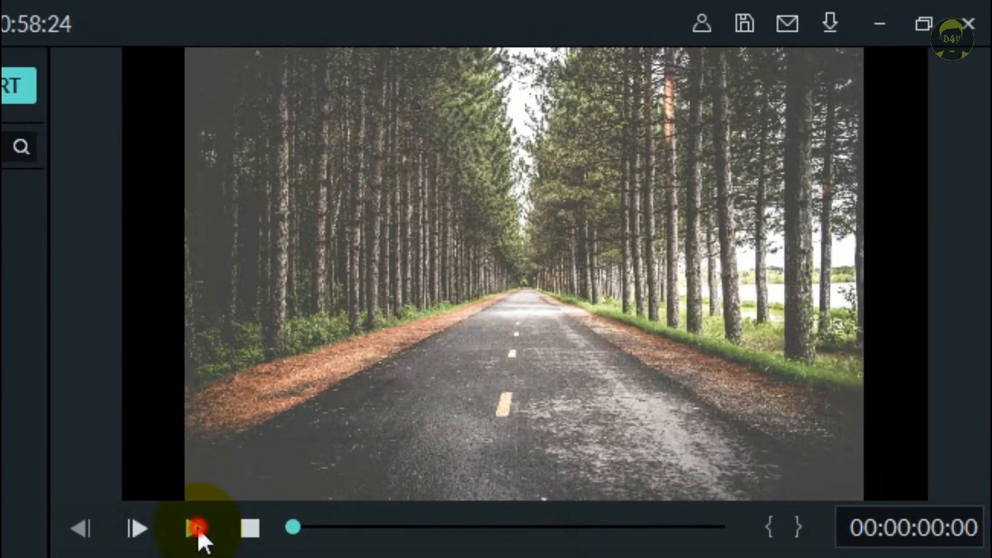
pyautogui.click(611, 251)
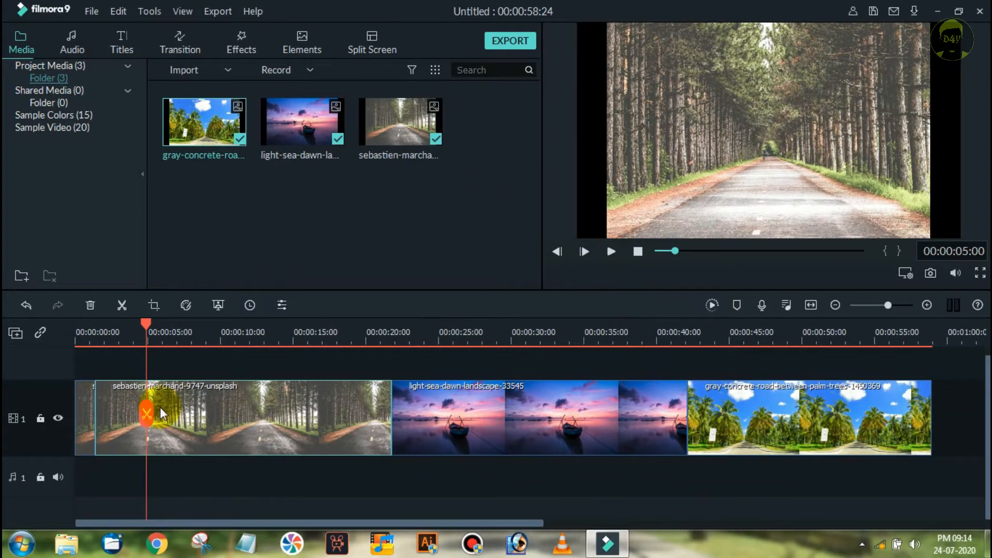
pyautogui.click(148, 415)
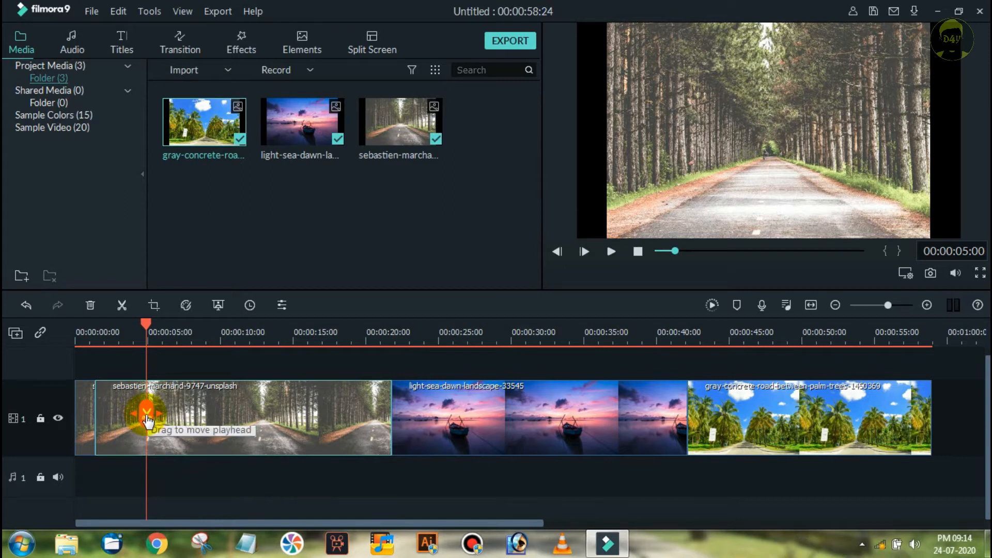
pyautogui.click(147, 415)
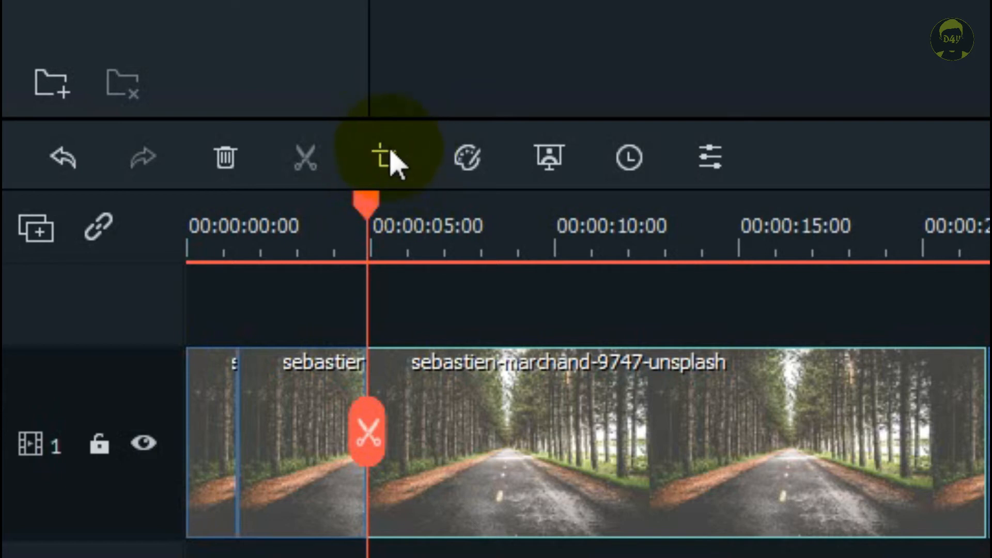
# Apply Pan & Zoom to the third forest road section, enlarging its end frame to the full 3069 x 2048 image
pyautogui.click(383, 166)
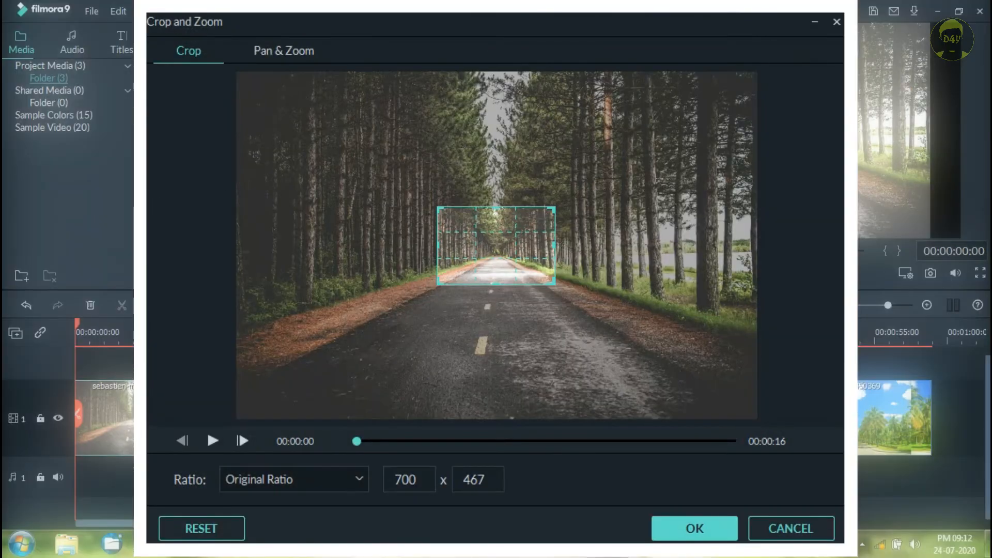
pyautogui.click(263, 51)
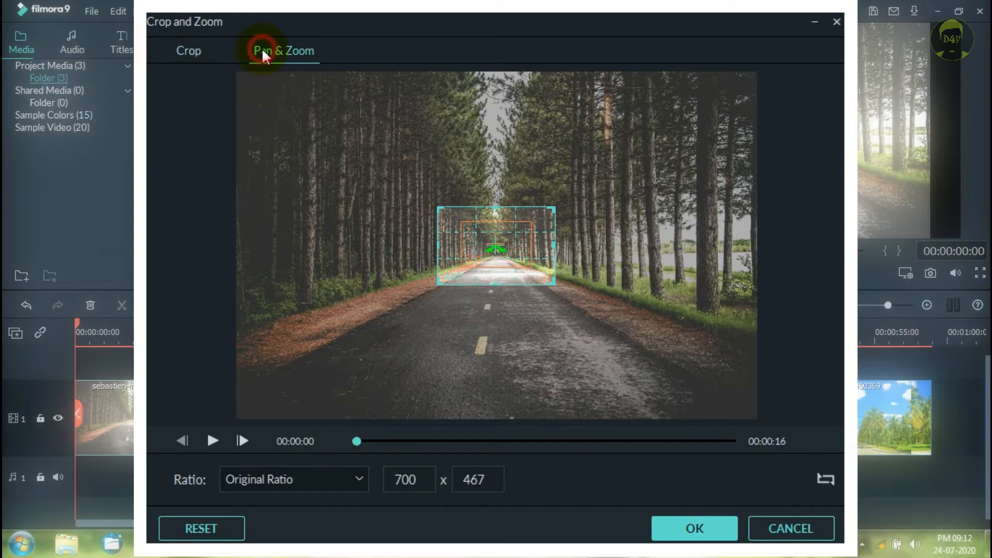
pyautogui.click(494, 251)
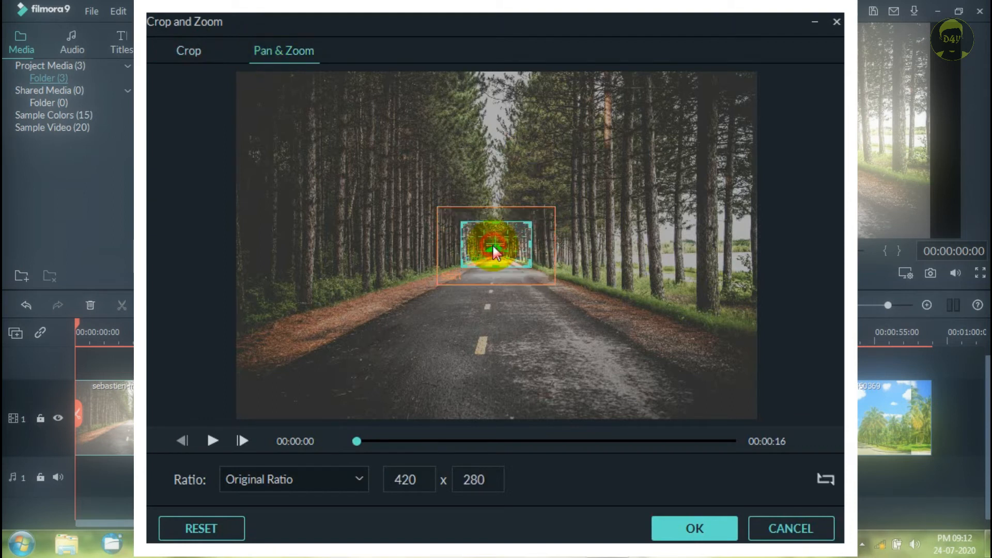
pyautogui.moveTo(528, 262); pyautogui.dragTo(775, 525)
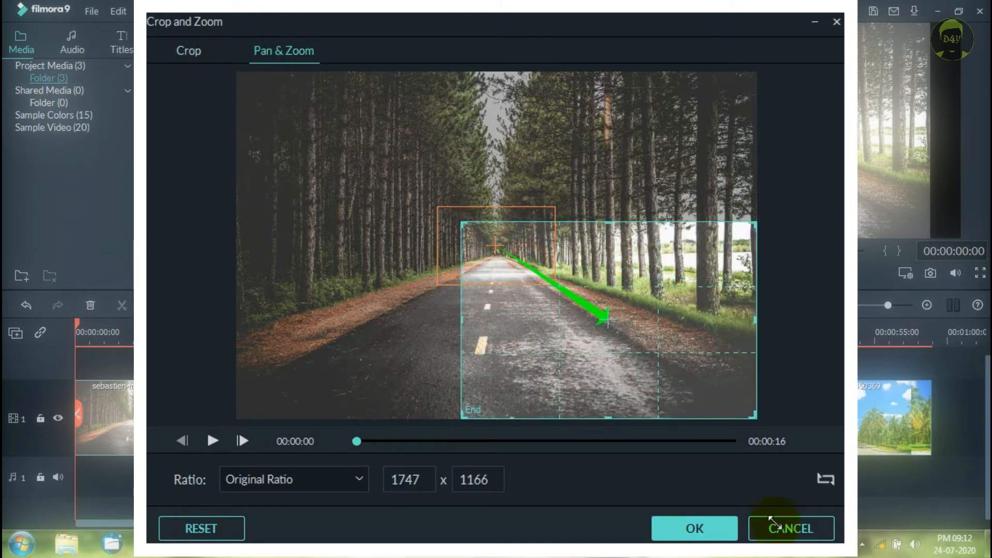
pyautogui.moveTo(455, 223); pyautogui.dragTo(192, 90)
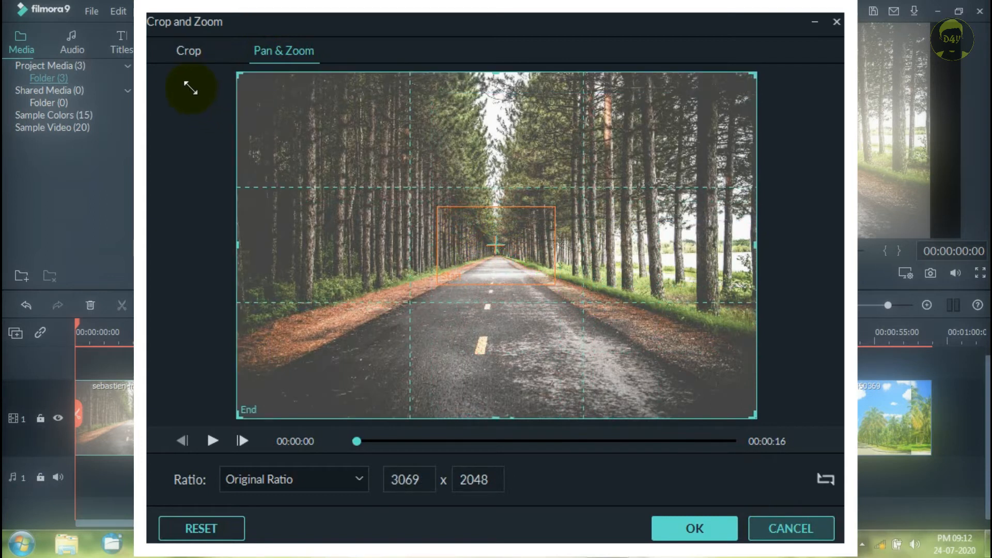
pyautogui.click(683, 537)
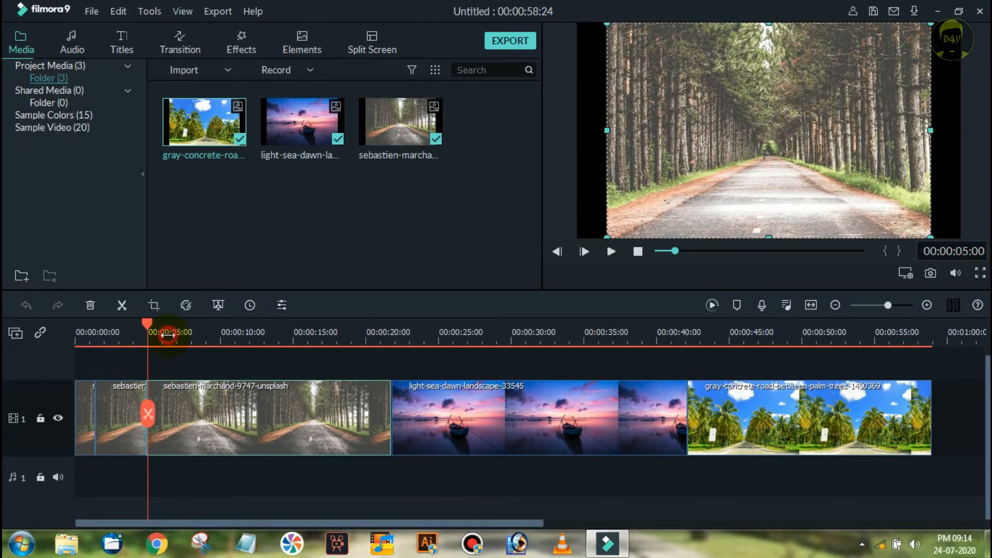
# Split the third forest road section at 00:00:06:08 and return the playhead to the start of the timeline
pyautogui.click(167, 334)
pyautogui.click(166, 334)
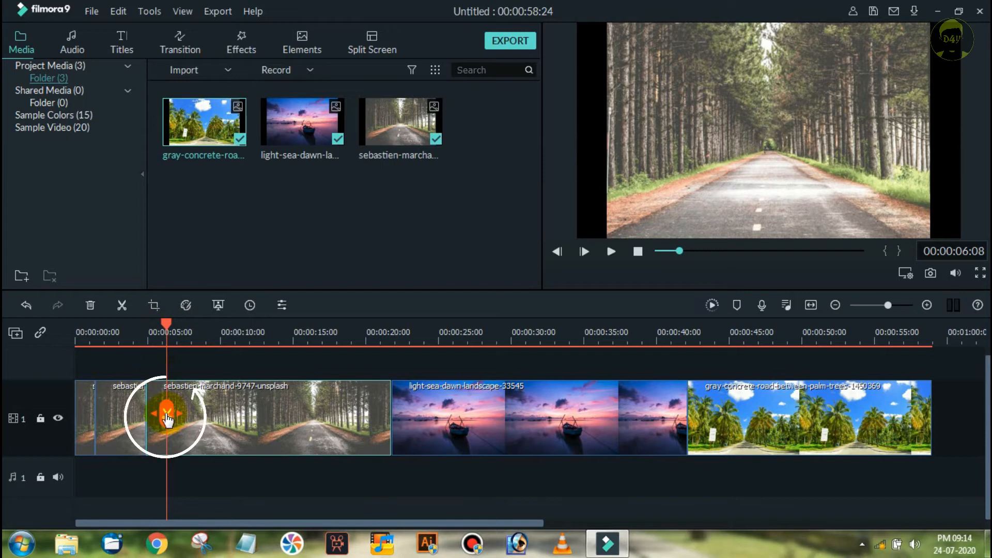
pyautogui.click(168, 419)
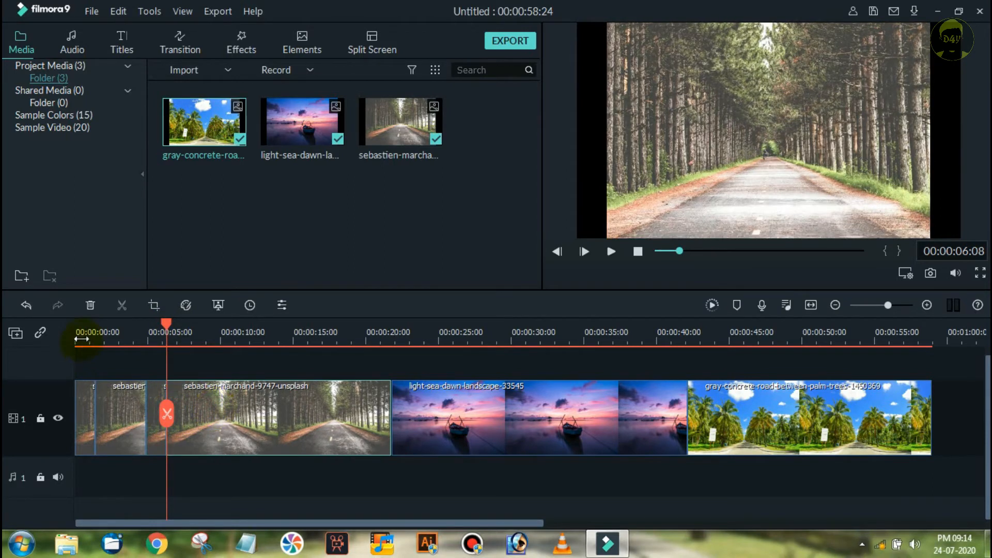
pyautogui.click(76, 341)
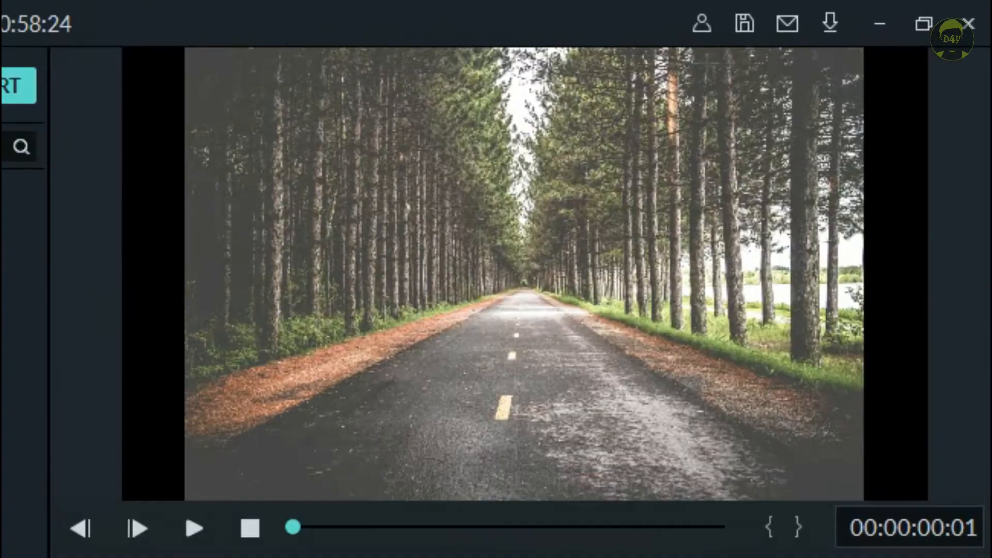
# Preview the sequence, swap the Pan & Zoom frames of the remaining forest road section and apply the full 3069 x 2048 crop
pyautogui.press('space')
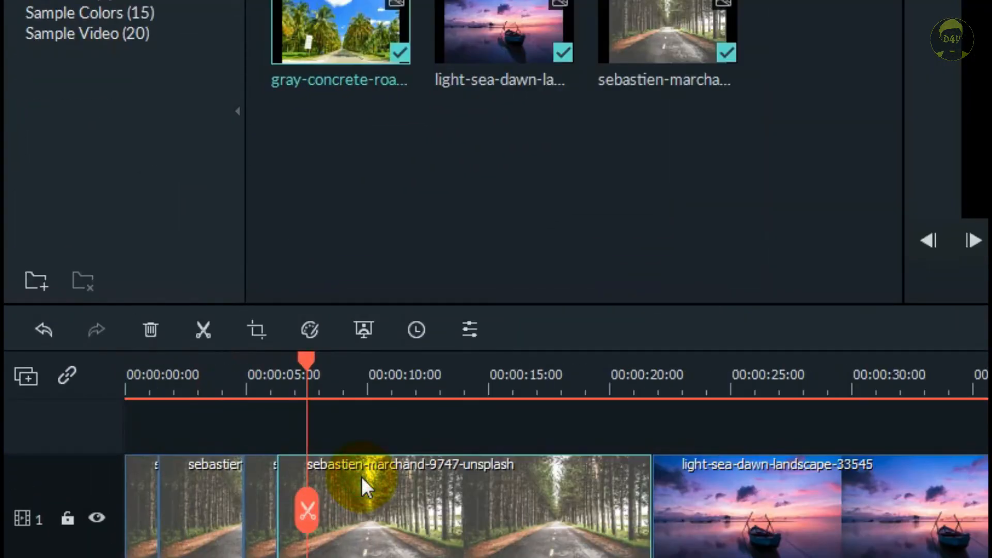
pyautogui.click(253, 331)
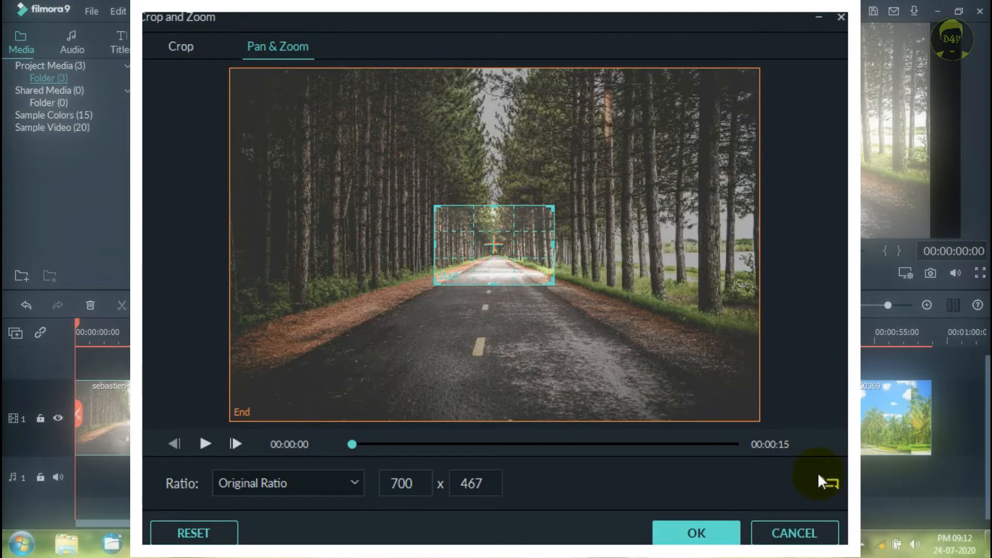
pyautogui.click(828, 489)
pyautogui.click(188, 48)
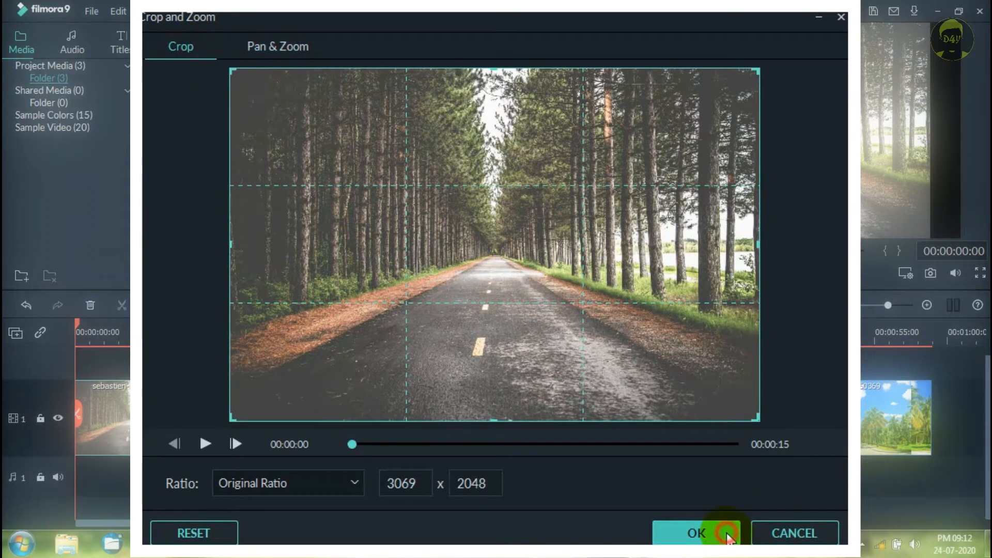
pyautogui.click(696, 532)
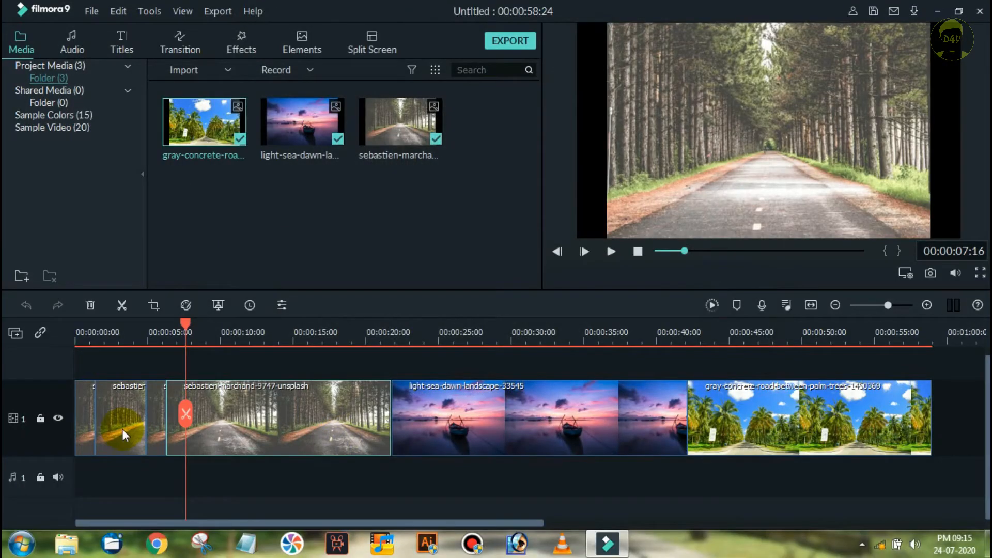
# Shorten the second forest road section by about 2 seconds and play the sequence from the start
pyautogui.moveTo(148, 419); pyautogui.dragTo(115, 422)
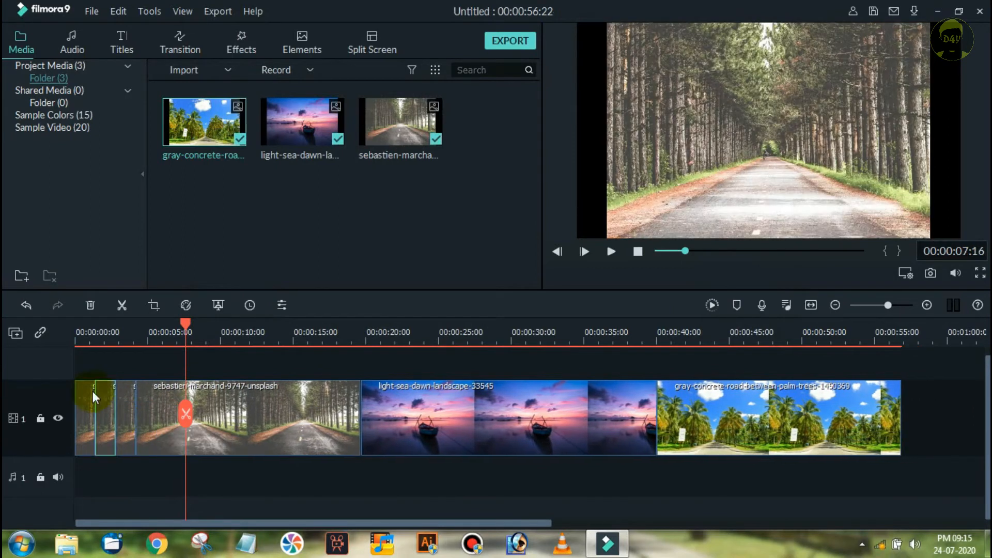
pyautogui.click(75, 340)
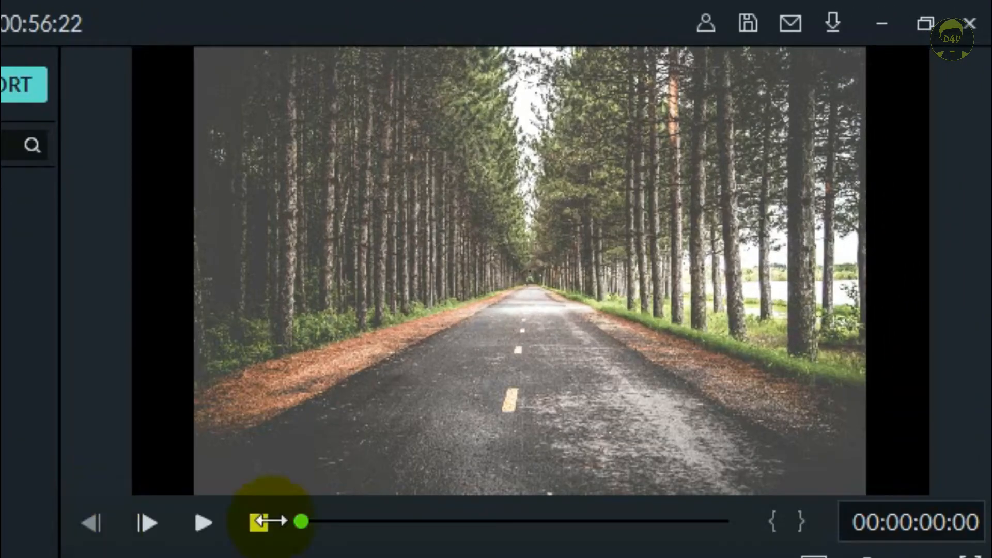
pyautogui.click(611, 251)
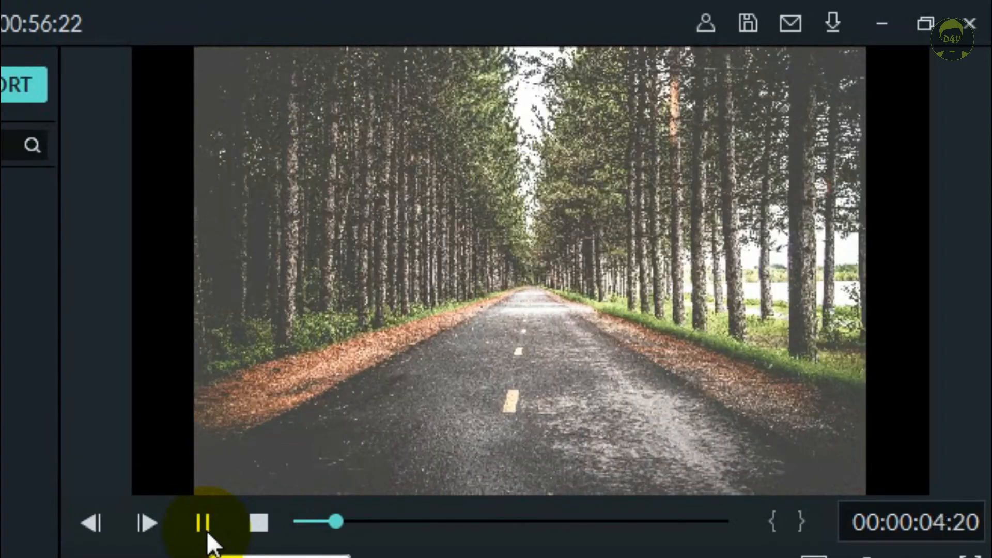
pyautogui.click(204, 523)
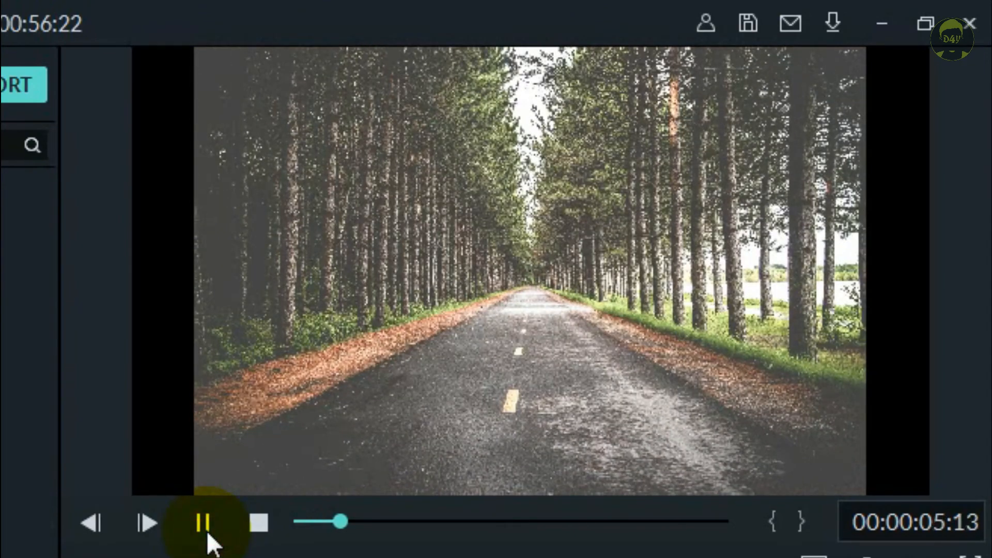